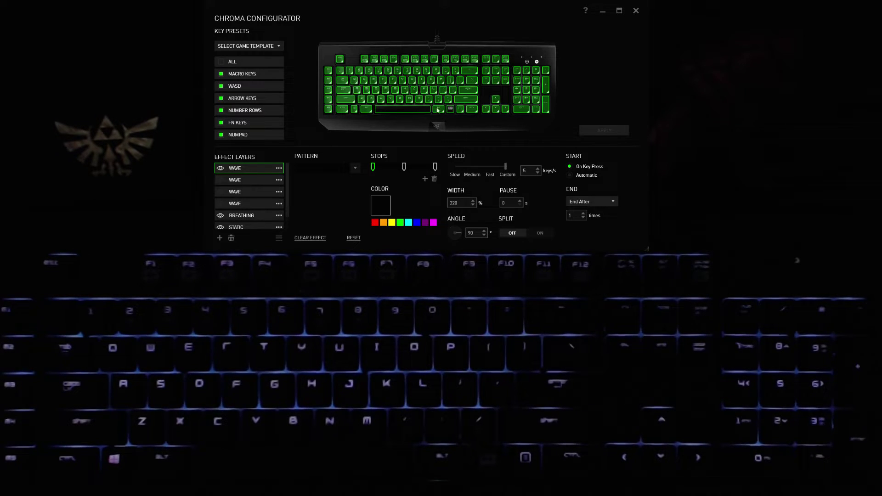
- Unhide the fourth and second wave layers and apply the four-layer wave profile to the keyboard
left_click(220, 203)
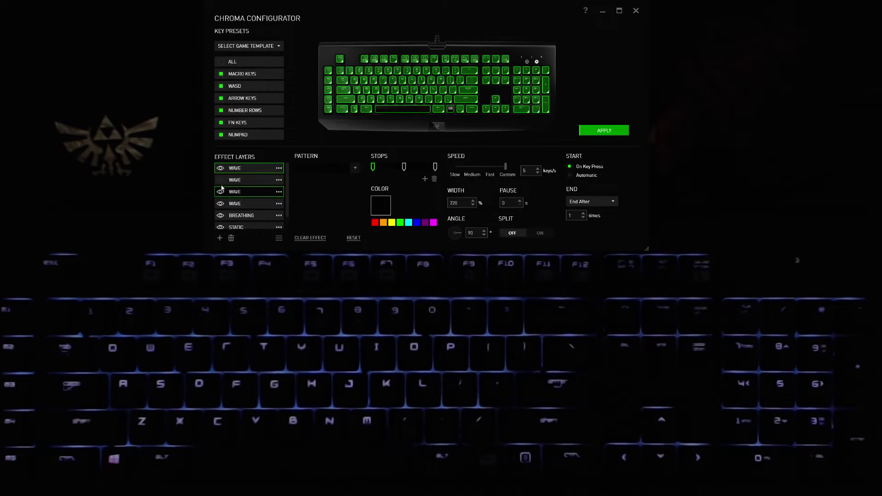
left_click(221, 185)
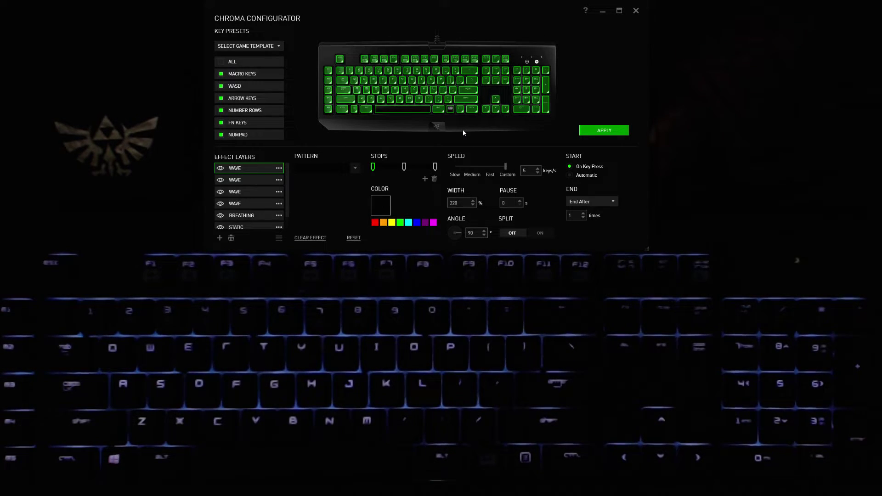
left_click(594, 131)
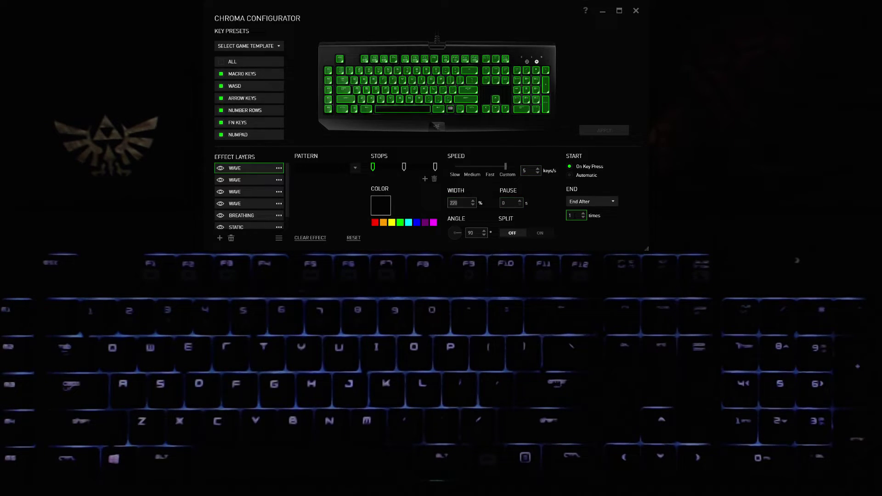
- Set the first wave layer's speed to 1 key/s and its width to 270%
key("Return")
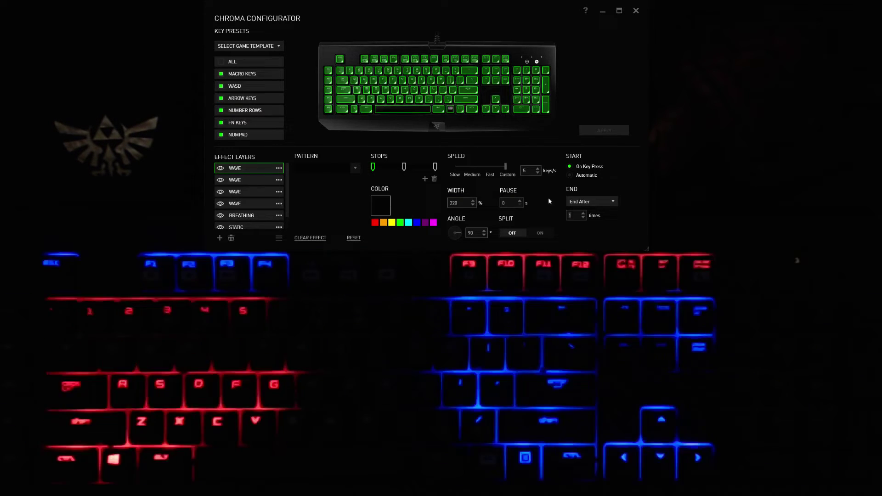
left_click(529, 171)
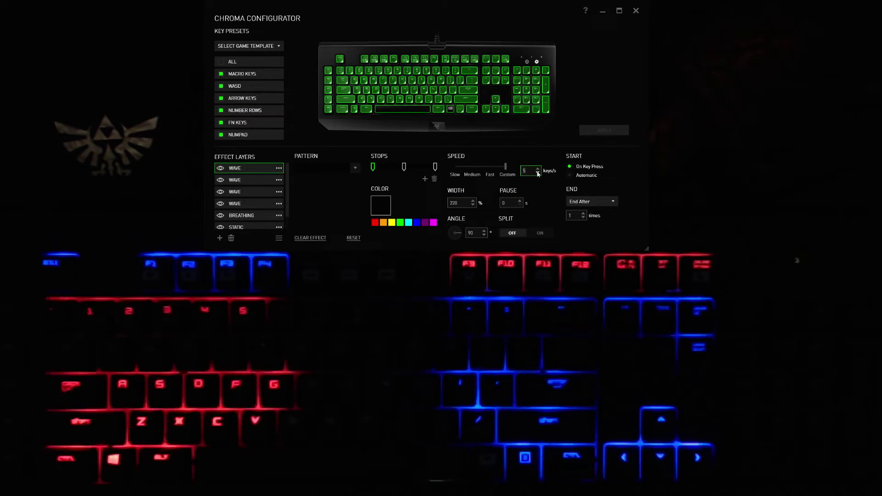
key("BackSpace")
type("1")
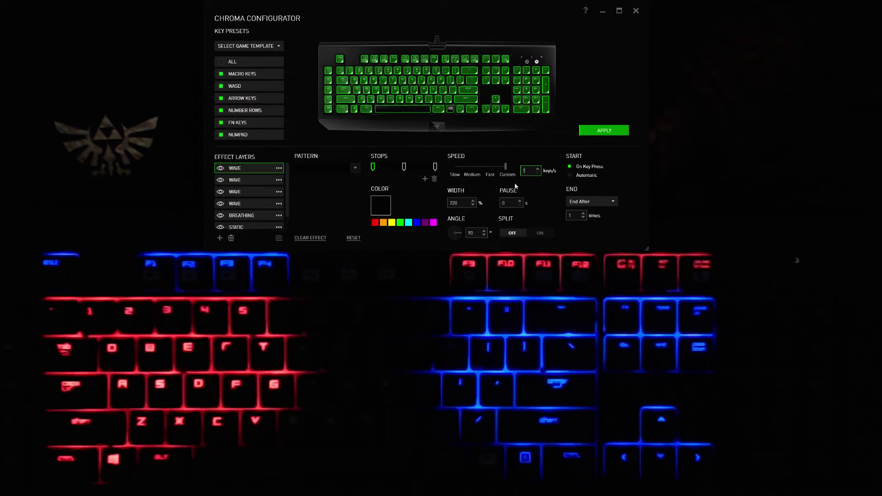
left_click(473, 200)
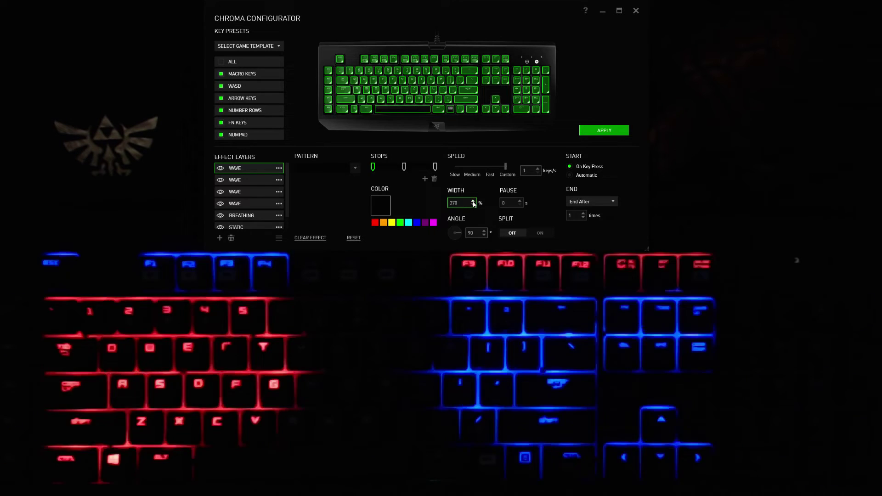
left_click(575, 215)
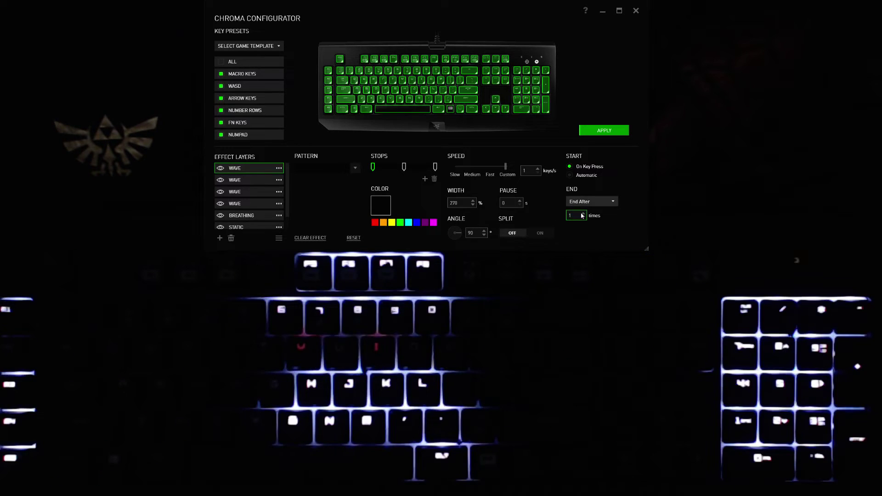
type("0")
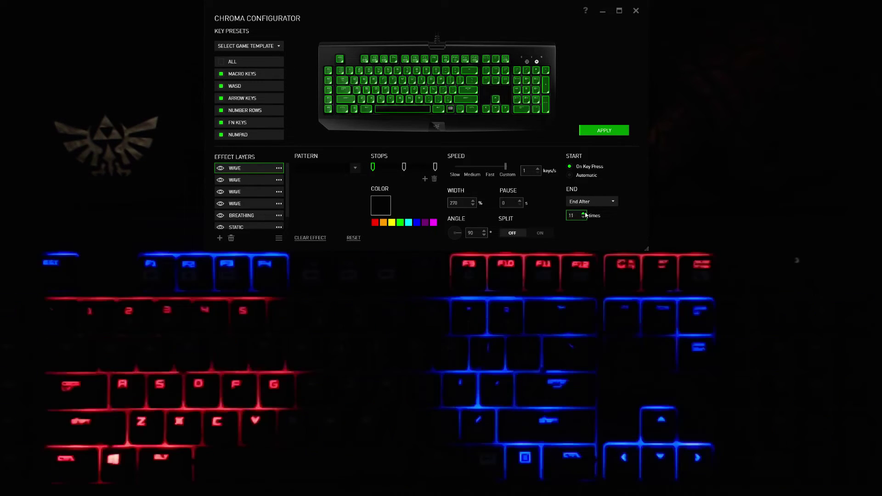
- Nudge the End After spinner up and back down until it reads 10 times
left_click(585, 213)
left_click(584, 218)
left_click(583, 218)
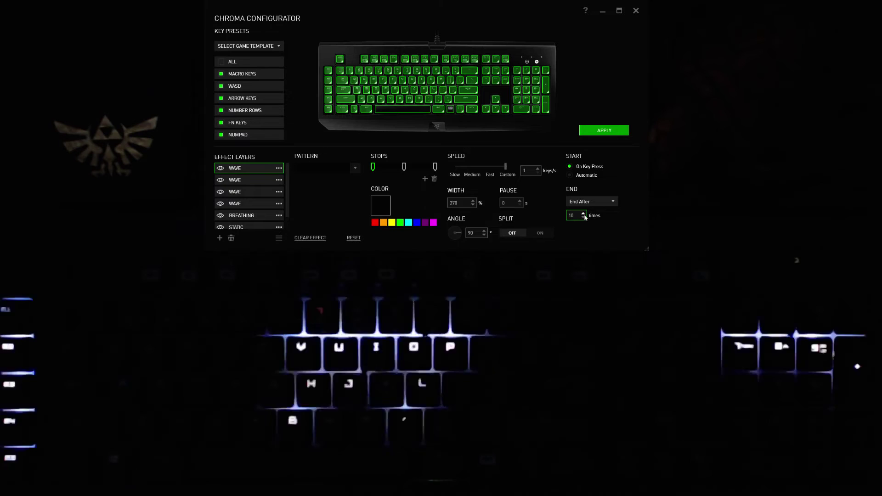